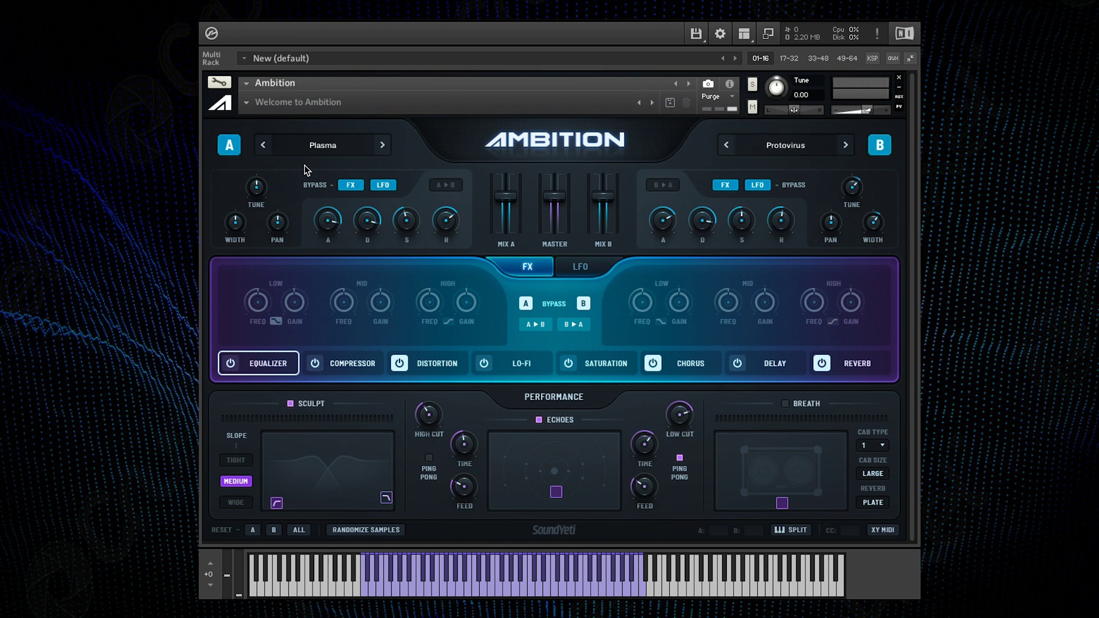
Check layer A's sample browser, then enable layer A's distortion and bypass layer B's
{"action": "left_click", "coordinate": [350, 148]}
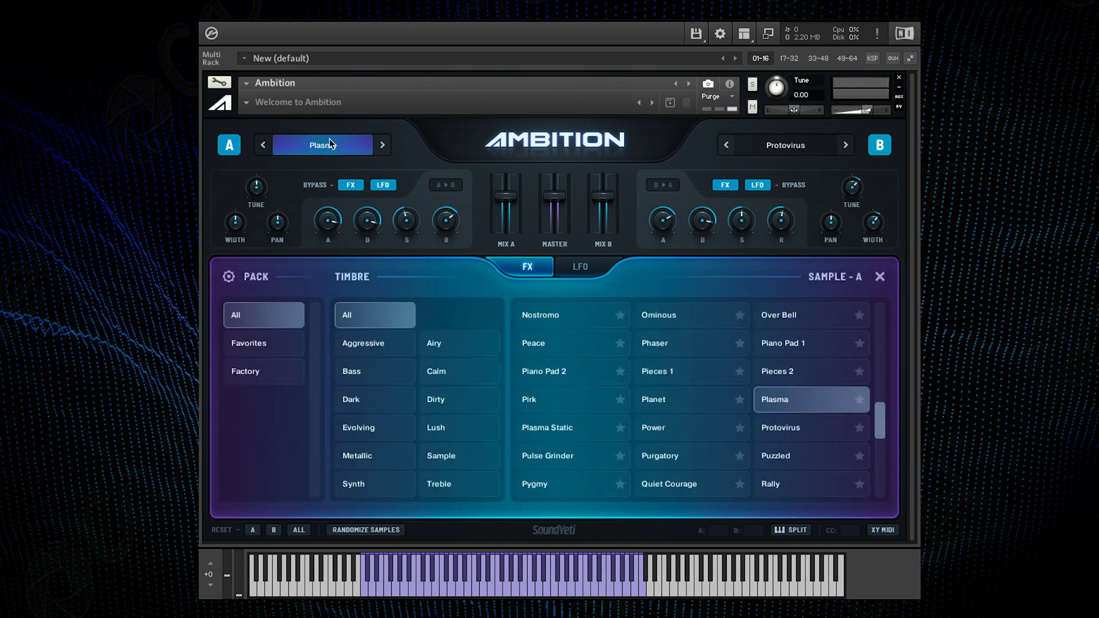
{"action": "left_click", "coordinate": [880, 276]}
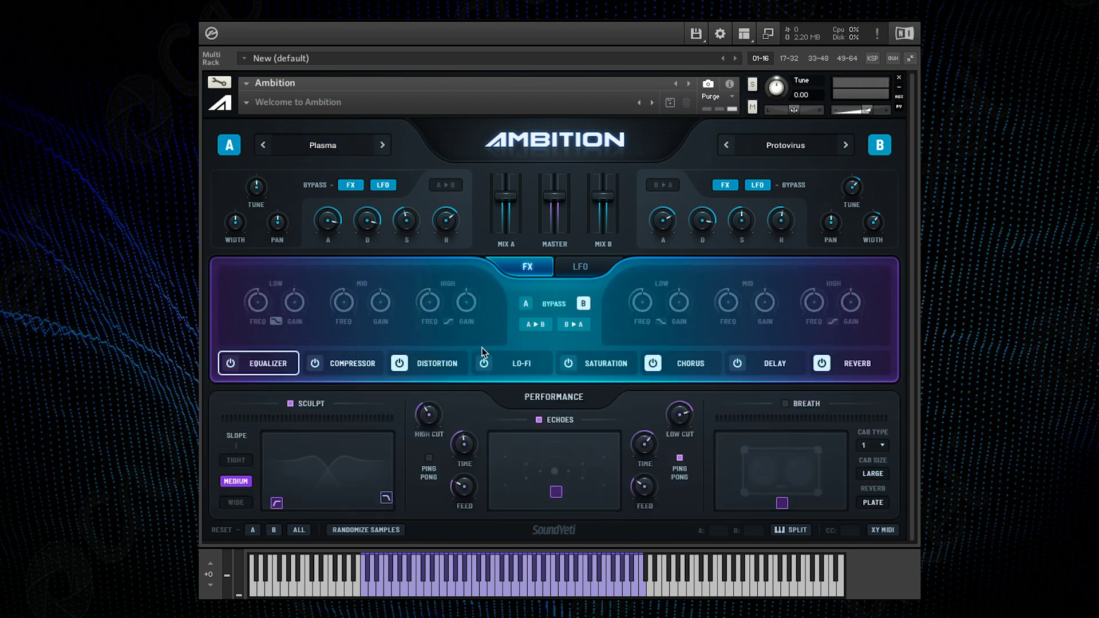
{"action": "left_click", "coordinate": [442, 365]}
{"action": "left_click", "coordinate": [525, 307]}
{"action": "left_click", "coordinate": [582, 305]}
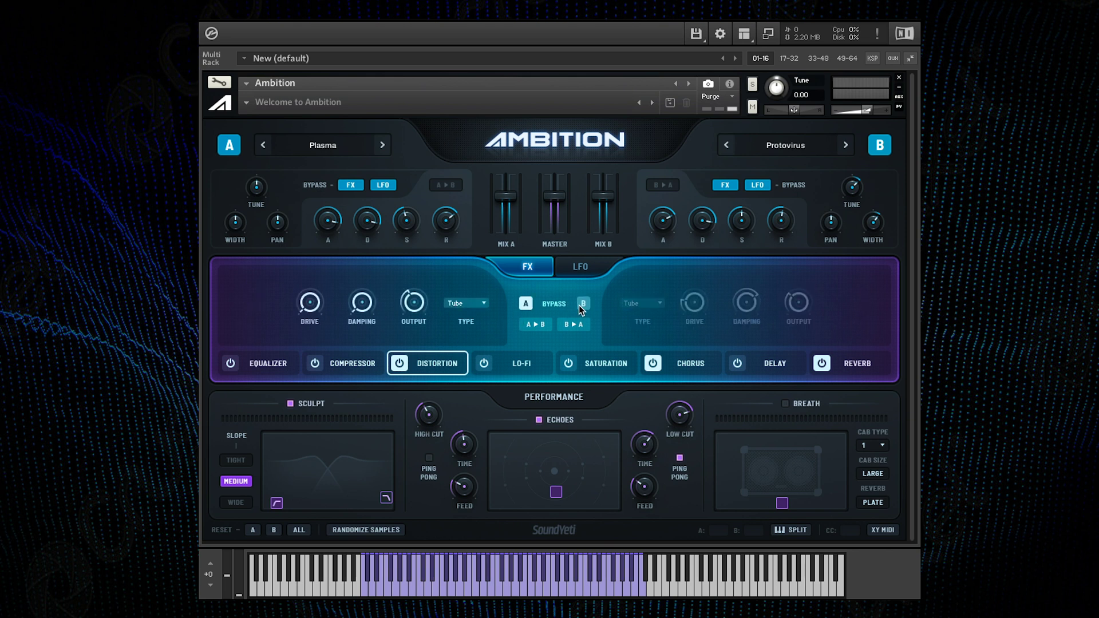
Copy layer A's LFO settings to layer B and switch layer A's LFO waveform to saw
{"action": "left_click", "coordinate": [583, 272]}
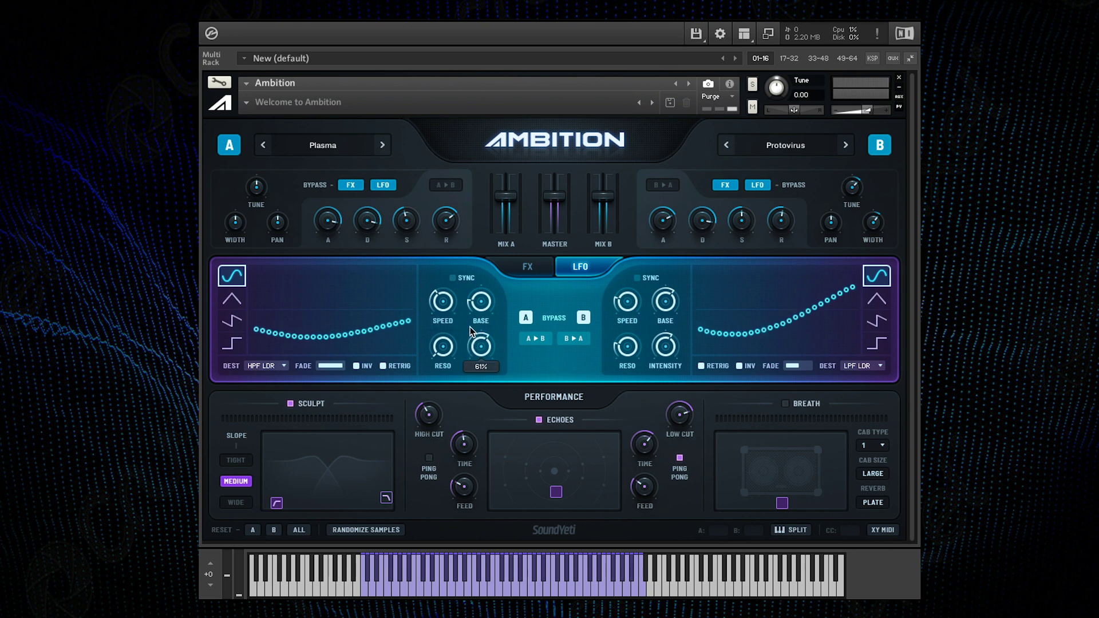
{"action": "left_click", "coordinate": [536, 338]}
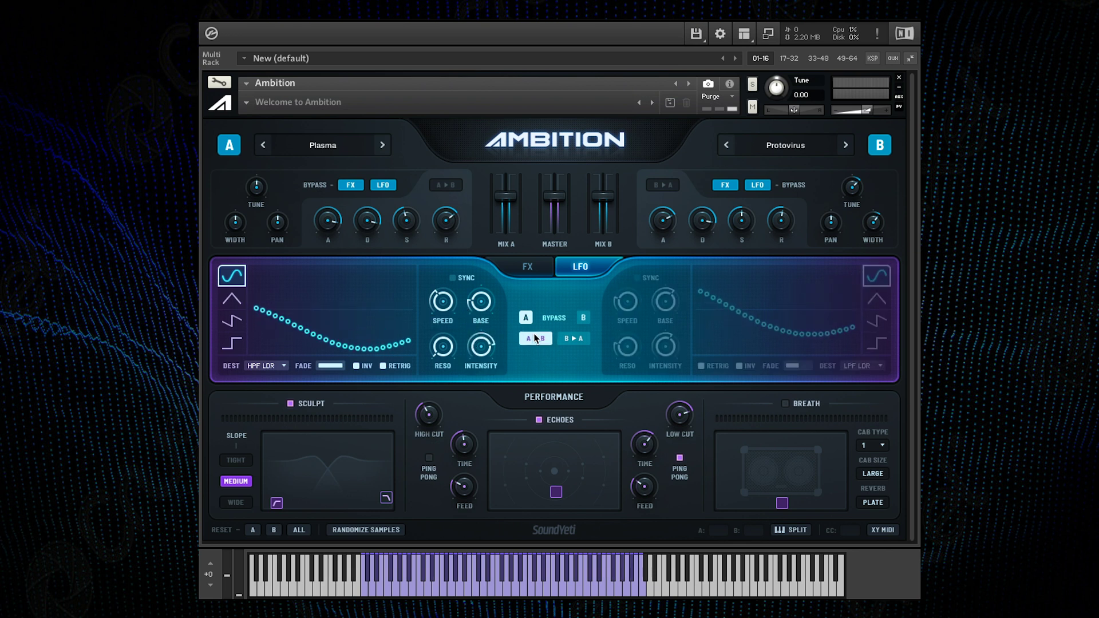
{"action": "left_click", "coordinate": [232, 321]}
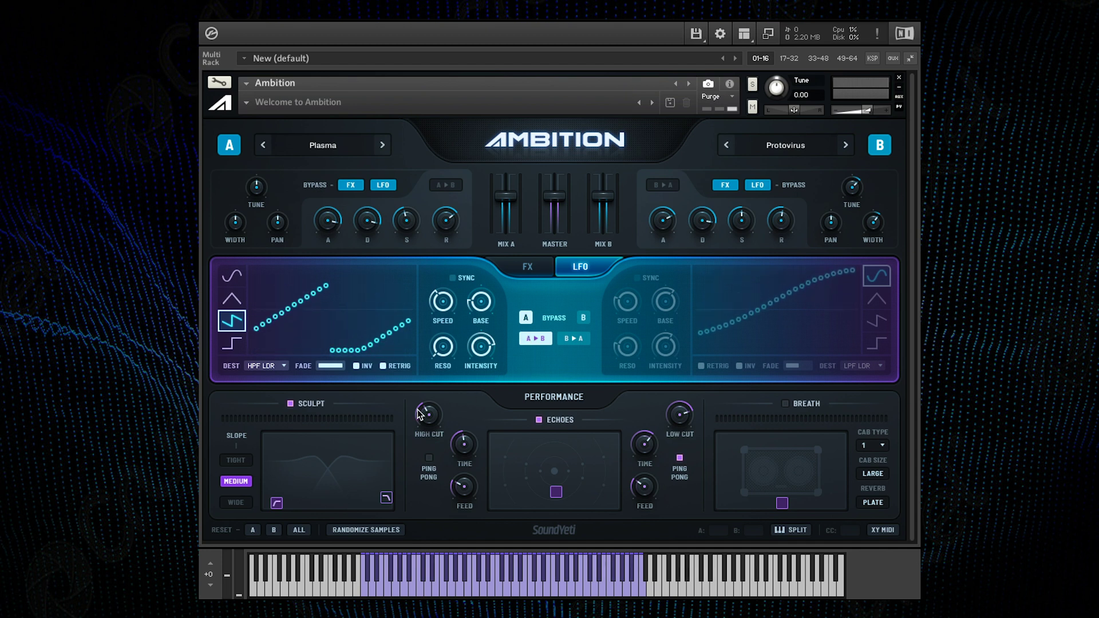
Raise Sculpt to about 305.7Hz and Echoes to 76, and lengthen Breath by about one second
{"action": "left_click_drag", "start_coordinate": [277, 503], "coordinate": [312, 469]}
{"action": "left_click_drag", "start_coordinate": [556, 491], "coordinate": [561, 454]}
{"action": "left_click_drag", "start_coordinate": [782, 503], "coordinate": [802, 471]}
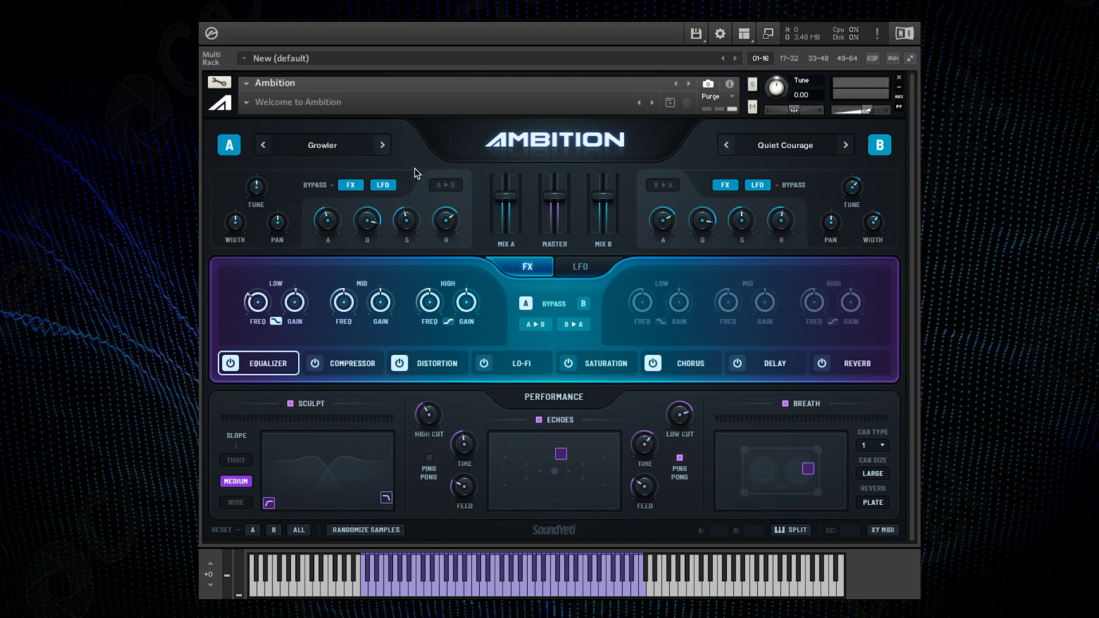
{"action": "left_click", "coordinate": [782, 149]}
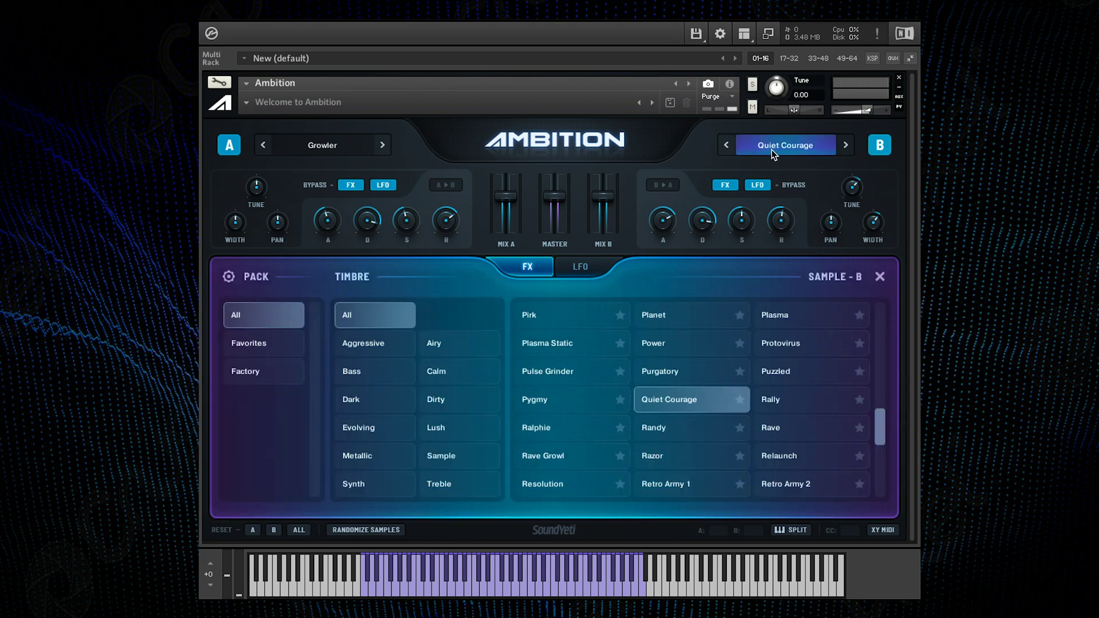
{"action": "scroll", "coordinate": [880, 427], "scroll_direction": "up", "scroll_amount": 3}
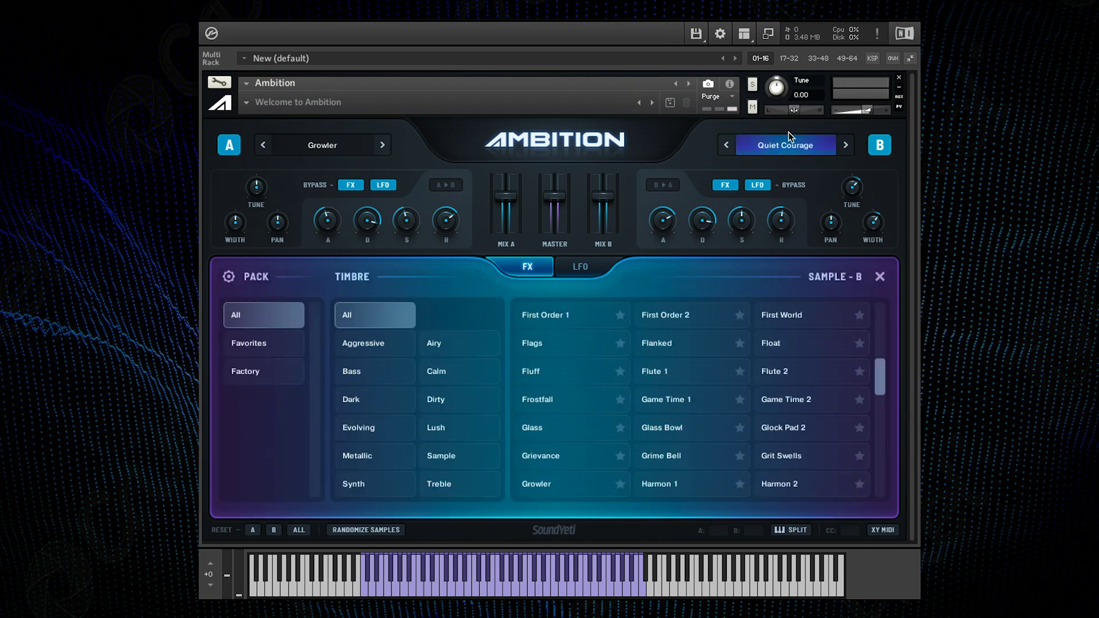
{"action": "left_click", "coordinate": [789, 141]}
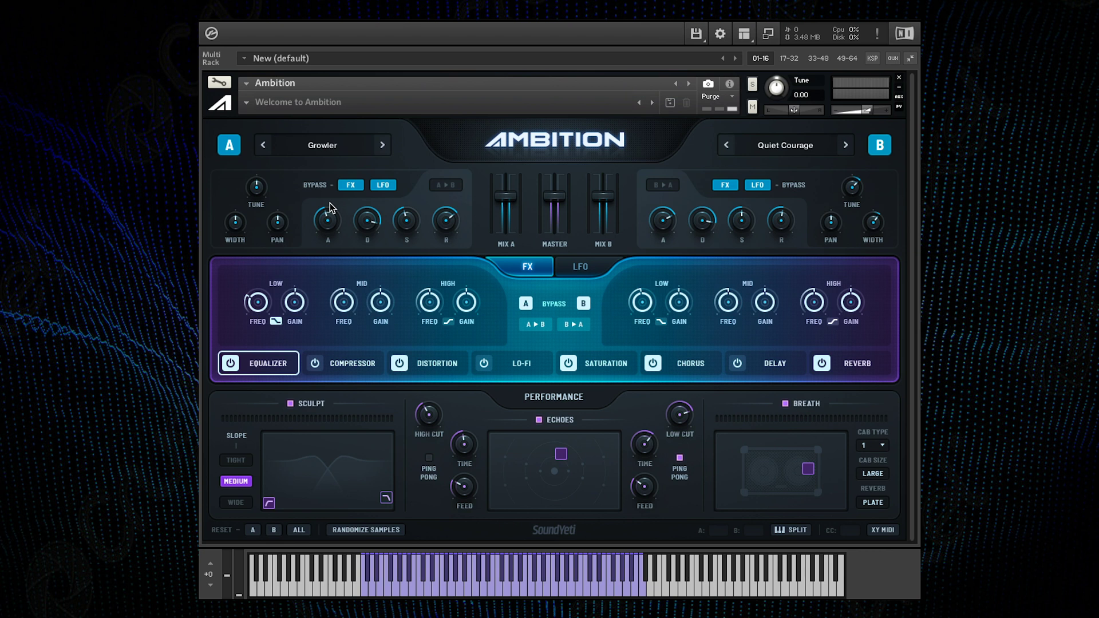
Lower layer A's low EQ frequency to 70.2Hz and set the saturation amount to 32.2
{"action": "left_click_drag", "start_coordinate": [261, 308], "coordinate": [290, 284]}
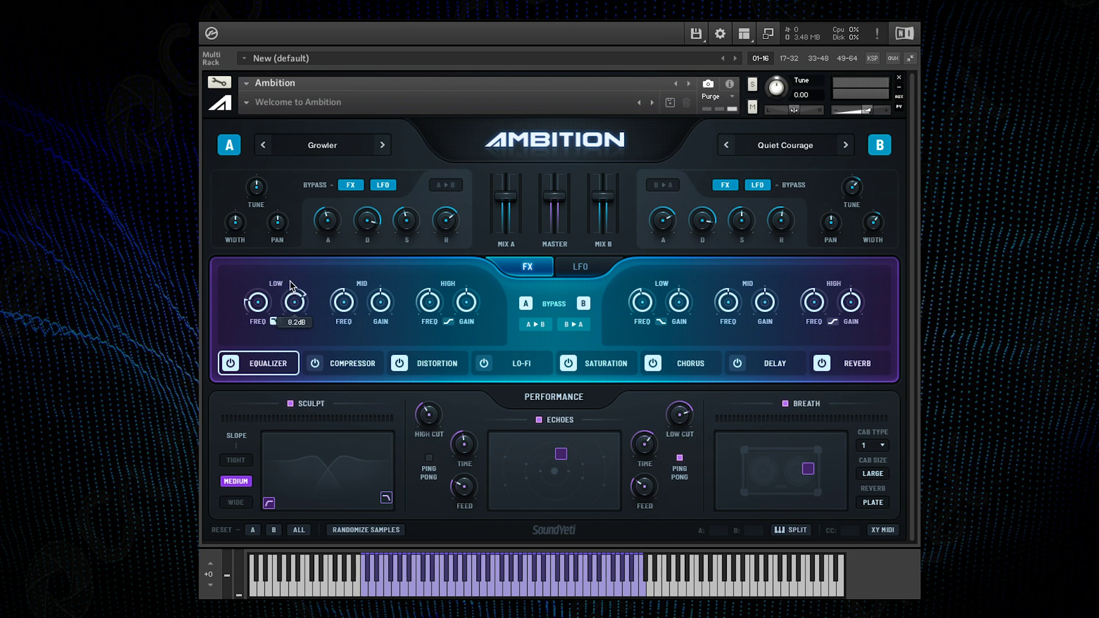
{"action": "left_click", "coordinate": [602, 366]}
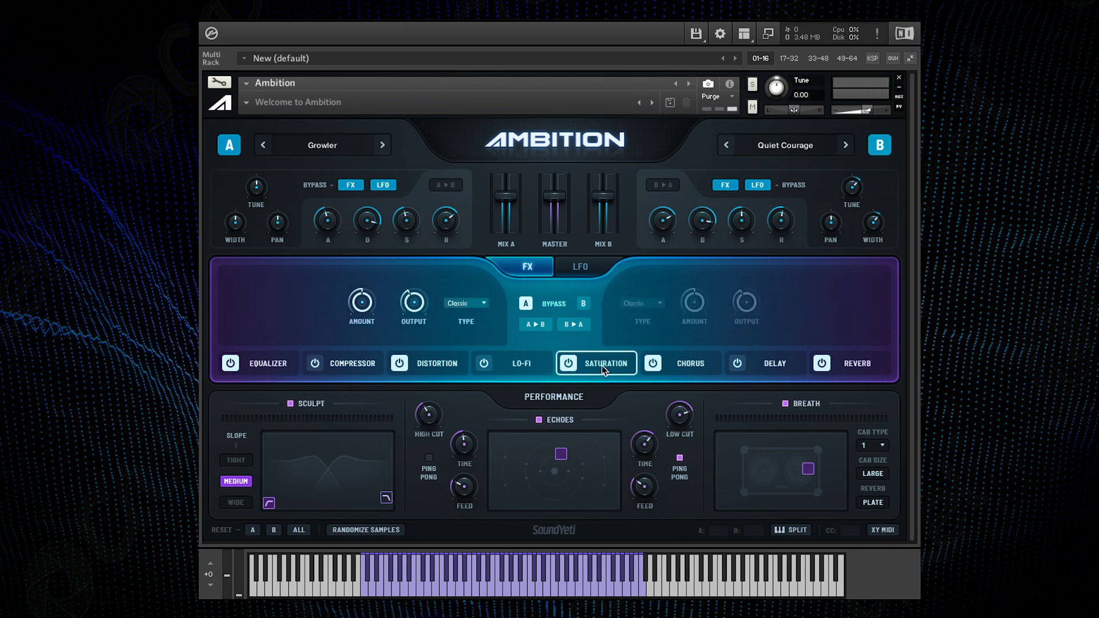
{"action": "left_click", "coordinate": [474, 299]}
{"action": "left_click_drag", "start_coordinate": [367, 290], "coordinate": [368, 281]}
Review layer B's equalizer, distortion and chorus settings
{"action": "left_click", "coordinate": [259, 363]}
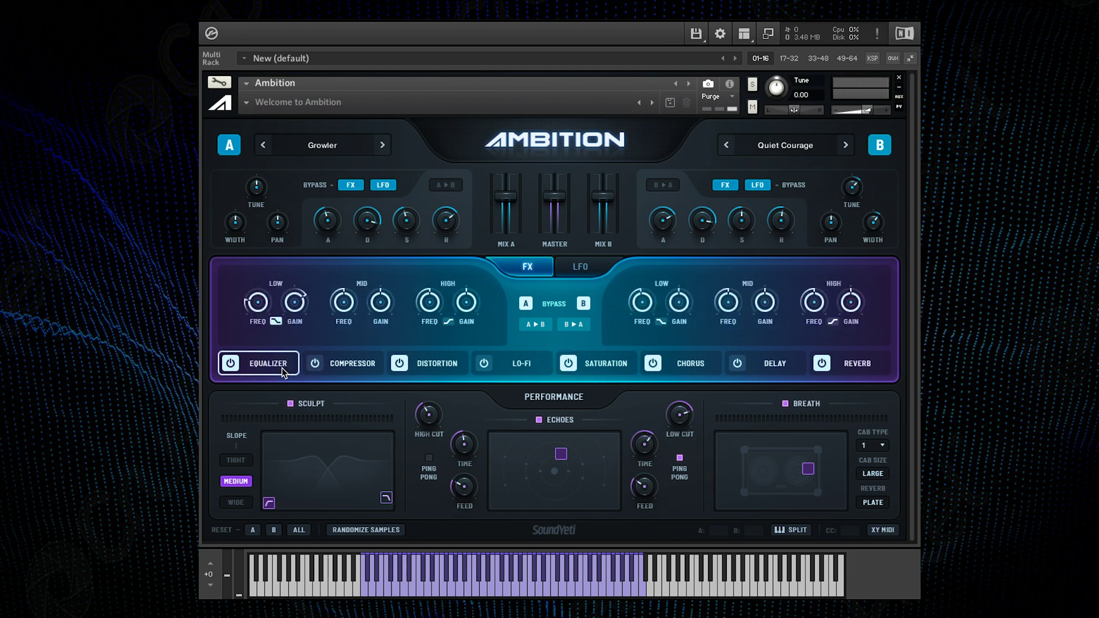
{"action": "mouse_move", "coordinate": [642, 316]}
{"action": "mouse_move", "coordinate": [679, 309]}
{"action": "left_click", "coordinate": [435, 363]}
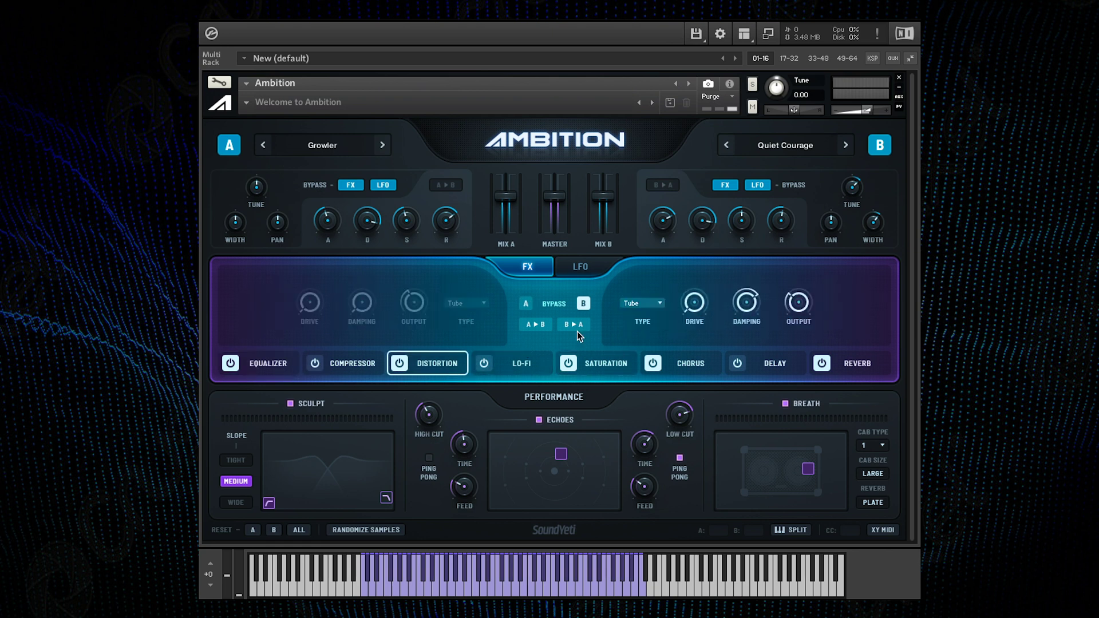
{"action": "mouse_move", "coordinate": [698, 292]}
{"action": "left_click", "coordinate": [693, 361]}
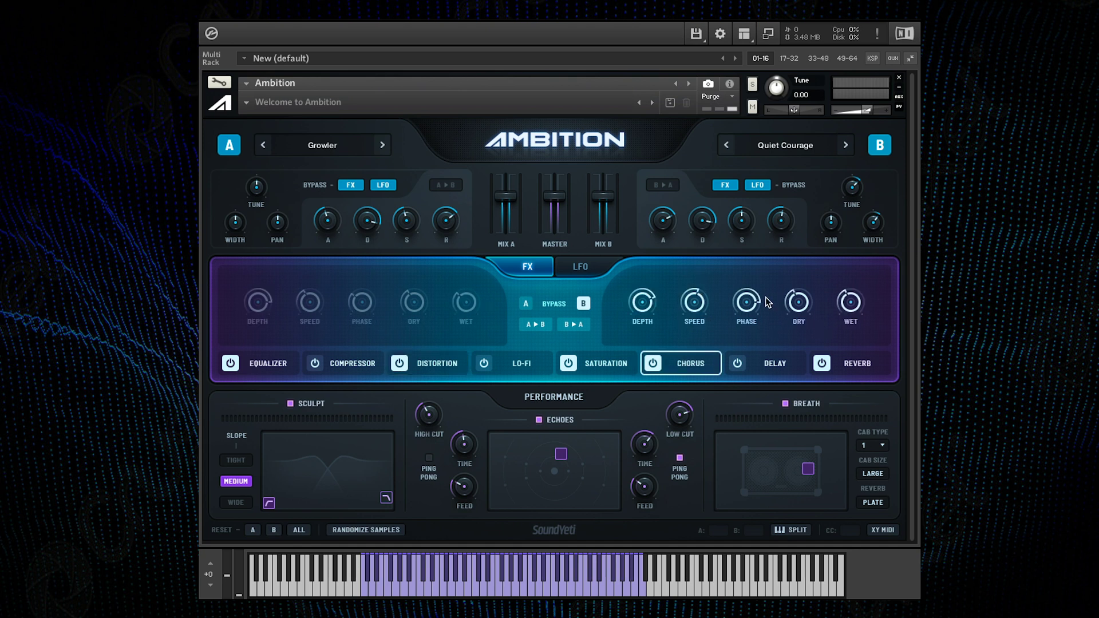
{"action": "mouse_move", "coordinate": [849, 303]}
Show the reverb settings and toggle the A-to-B settings link off and back on
{"action": "left_click", "coordinate": [839, 371]}
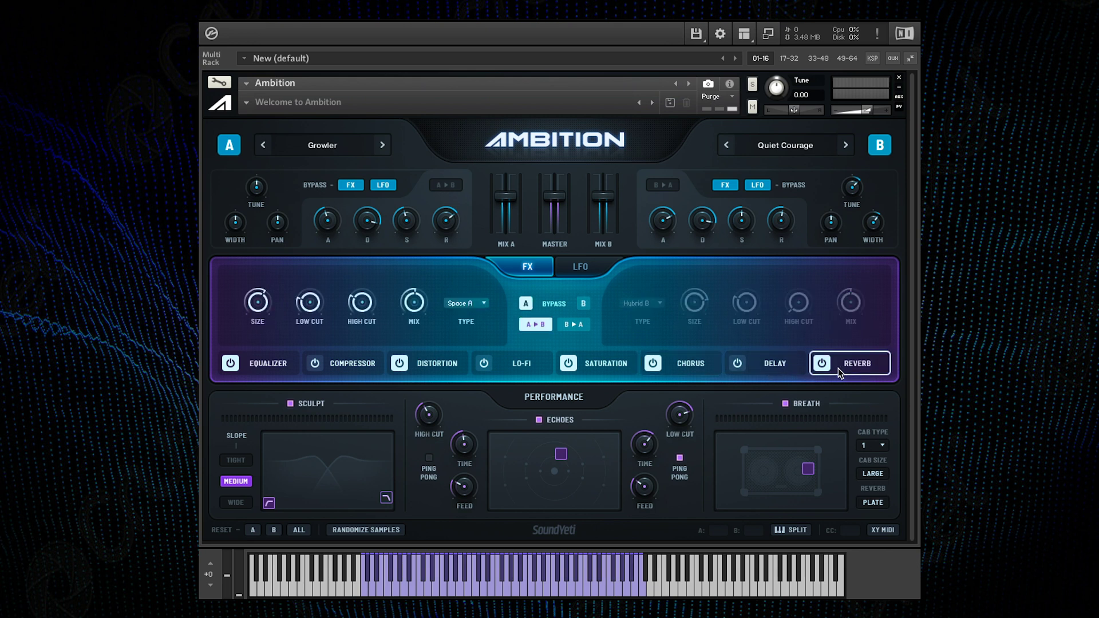
{"action": "mouse_move", "coordinate": [259, 293]}
{"action": "mouse_move", "coordinate": [420, 309]}
{"action": "left_click", "coordinate": [537, 326]}
{"action": "left_click", "coordinate": [537, 325]}
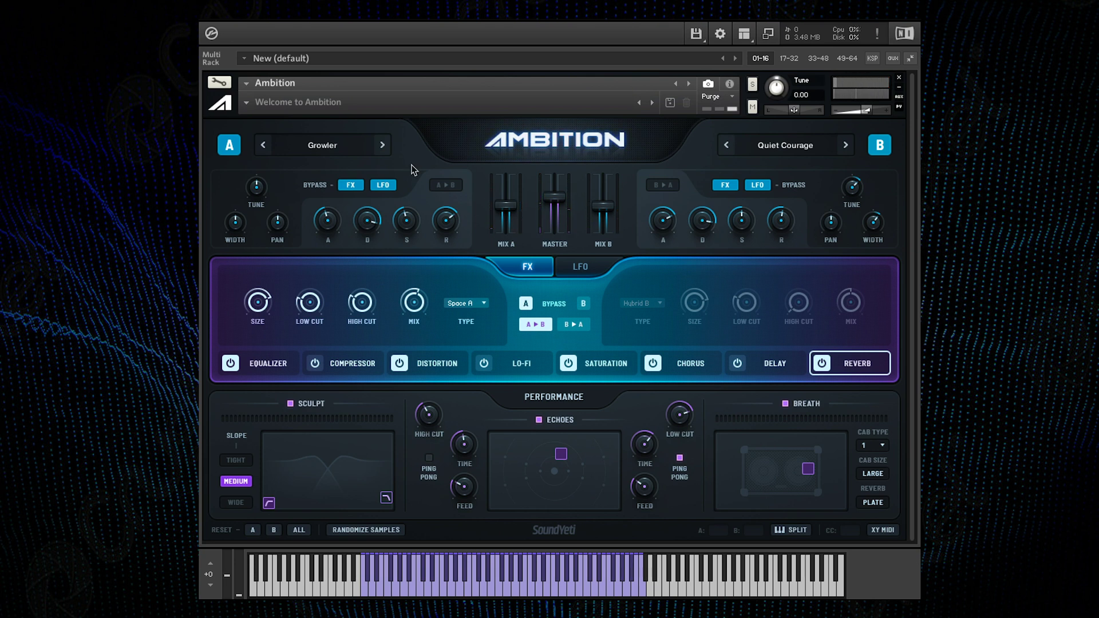
Route layer A's LFO to Width and slow it to about 0.29Hz
{"action": "left_click", "coordinate": [568, 264]}
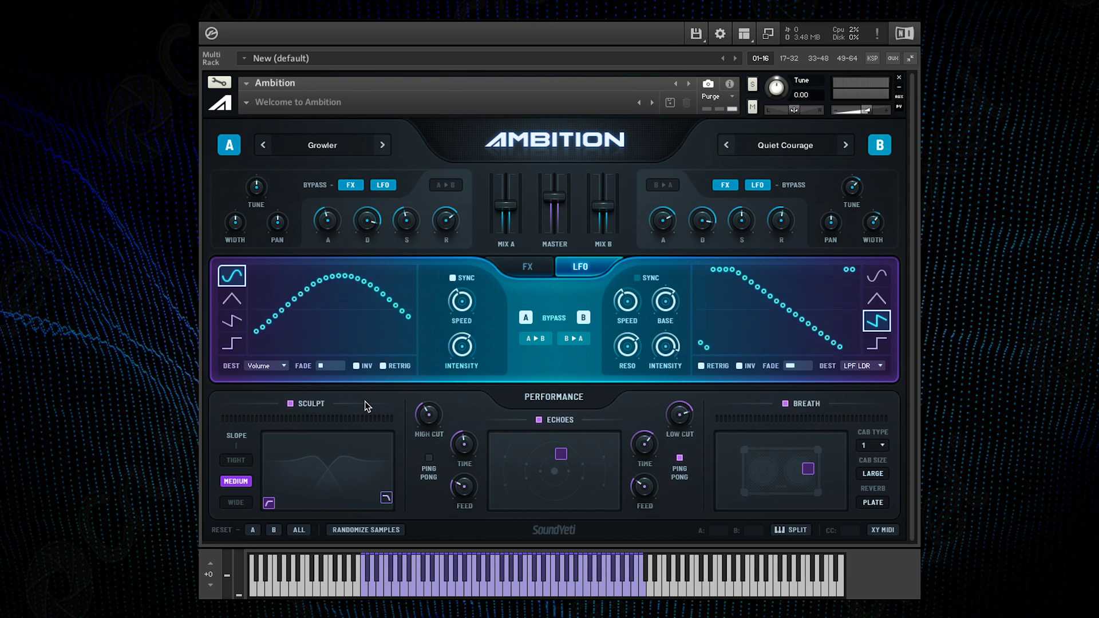
{"action": "left_click", "coordinate": [271, 367]}
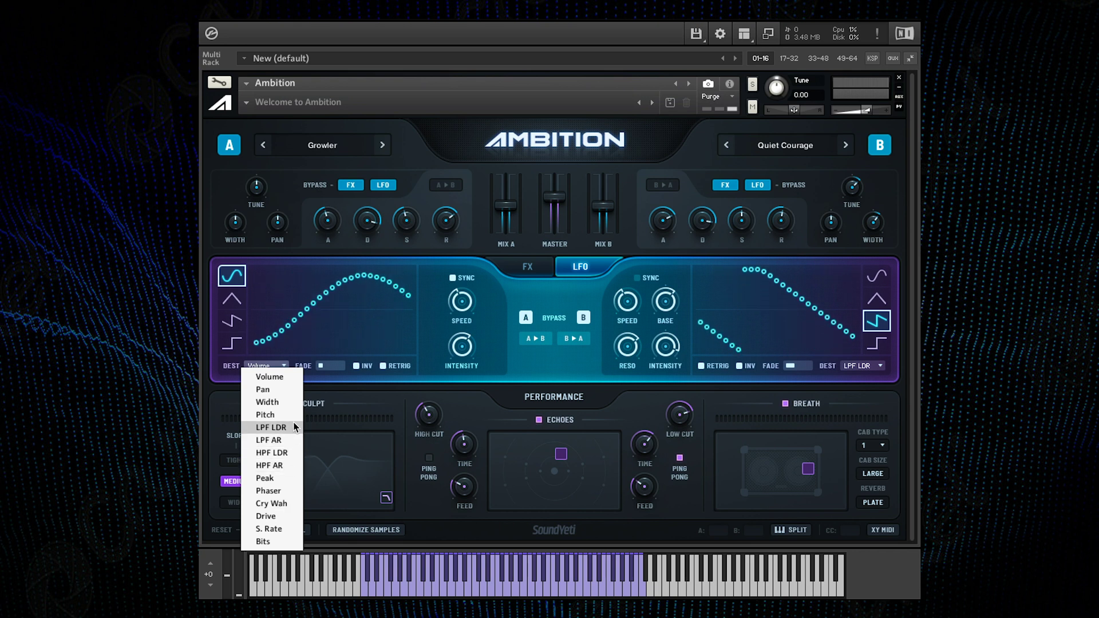
{"action": "left_click", "coordinate": [280, 402]}
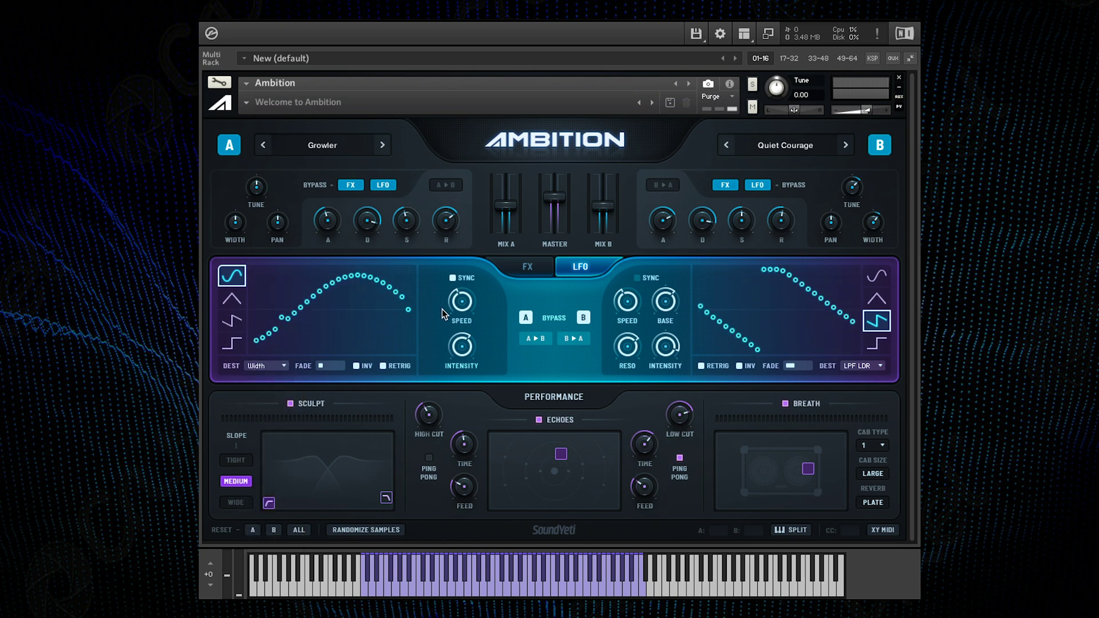
{"action": "left_click_drag", "start_coordinate": [461, 304], "coordinate": [468, 351]}
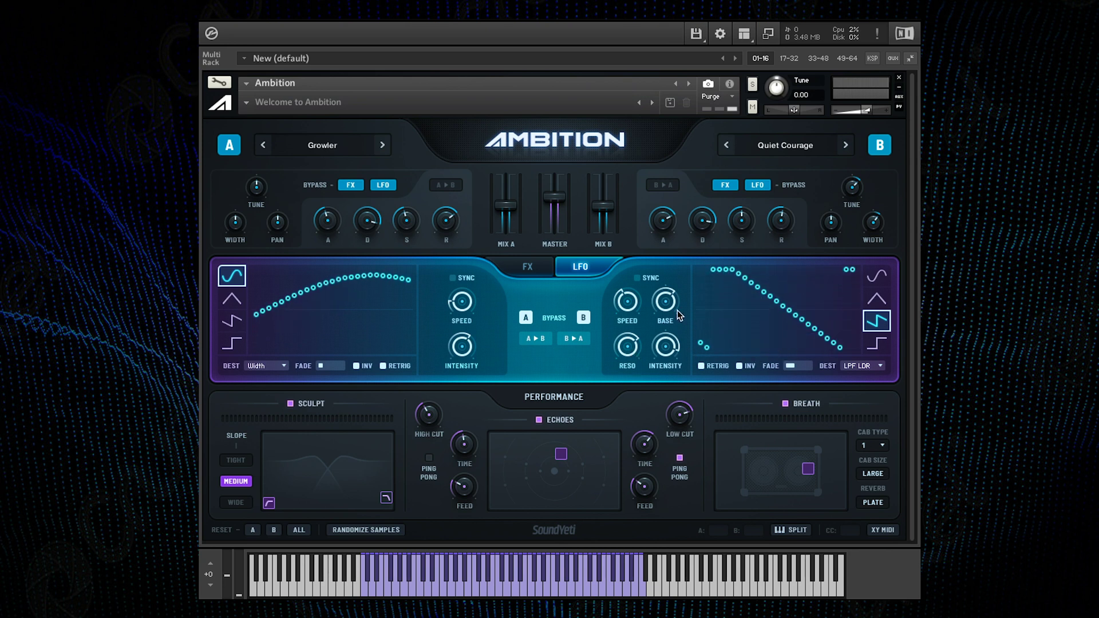
Set layer B's LFO to 3.7Hz on LPF LDR with maximum fade and resonance 74.1
{"action": "left_click_drag", "start_coordinate": [627, 300], "coordinate": [628, 277]}
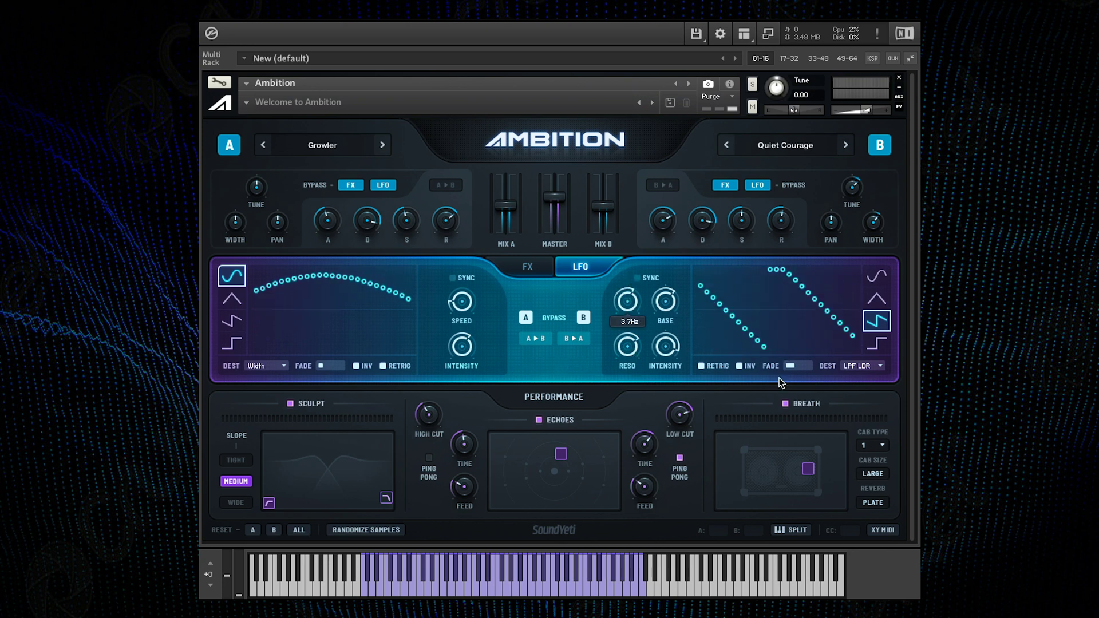
{"action": "left_click", "coordinate": [856, 366]}
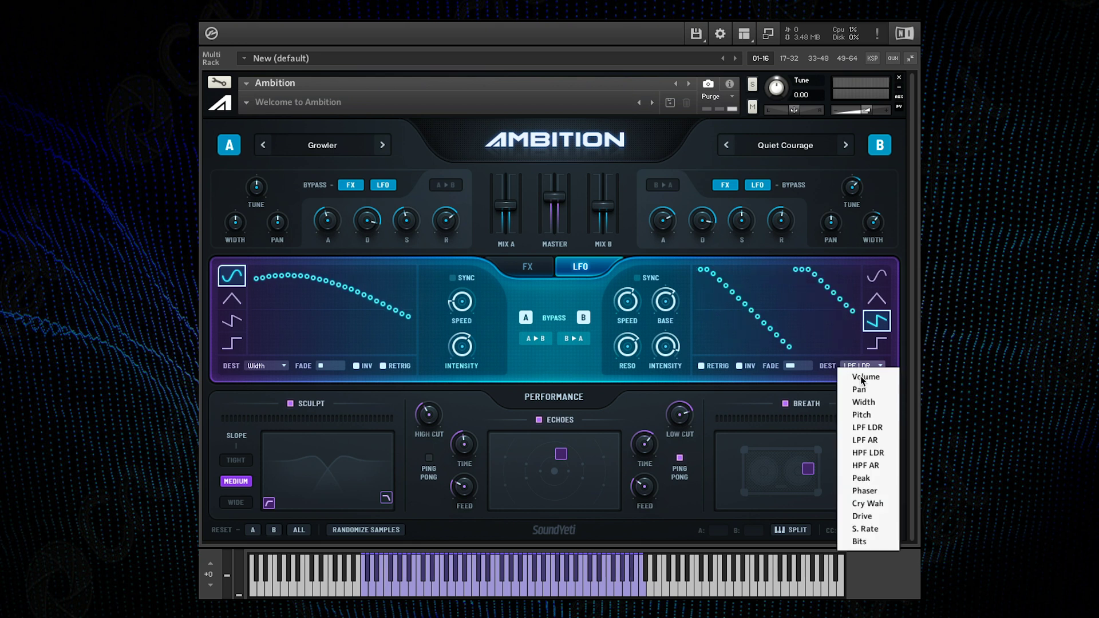
{"action": "left_click", "coordinate": [872, 429]}
{"action": "left_click_drag", "start_coordinate": [793, 366], "coordinate": [821, 343]}
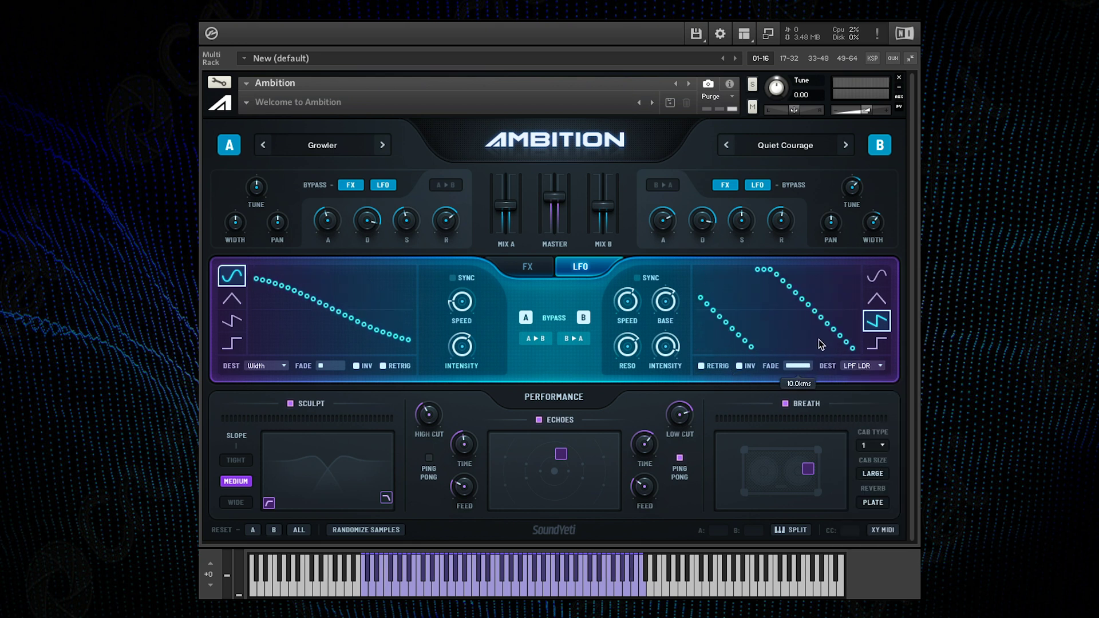
{"action": "left_click", "coordinate": [632, 342]}
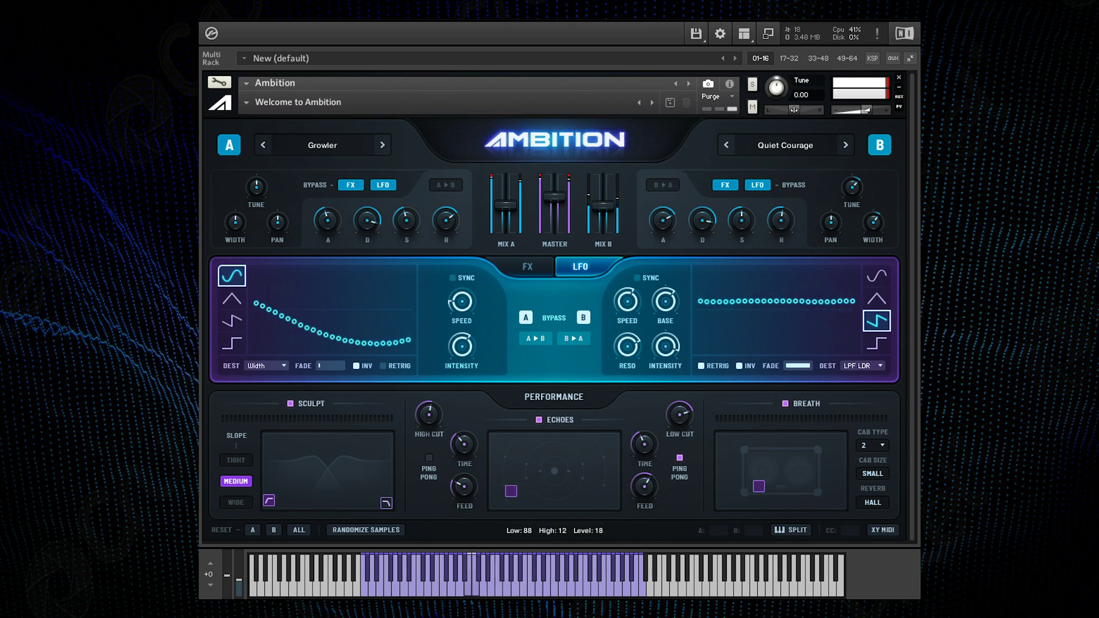
From the effects view, turn on the A/B keyboard split, leaving the B split value at 0
{"action": "left_click", "coordinate": [528, 266]}
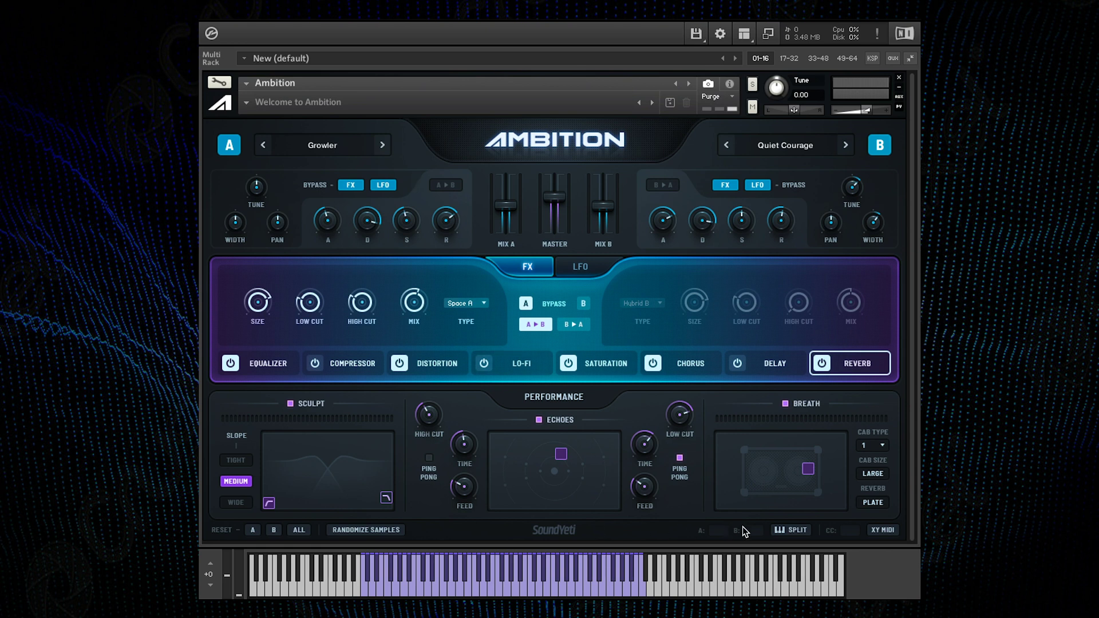
{"action": "left_click", "coordinate": [798, 530]}
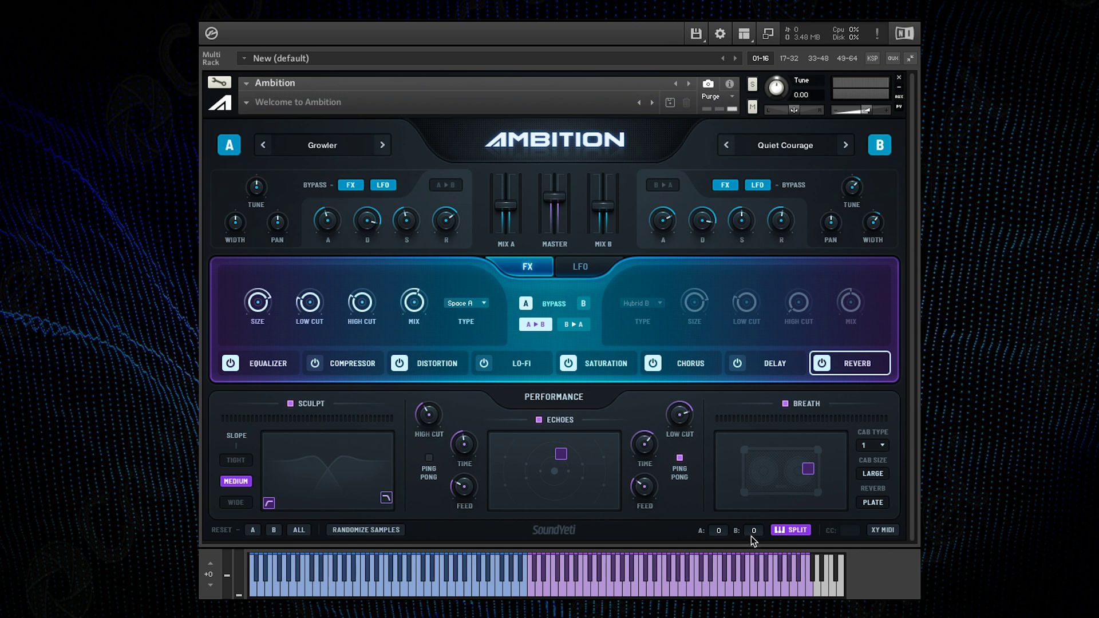
{"action": "scroll", "coordinate": [763, 532], "scroll_direction": "up", "scroll_amount": 1}
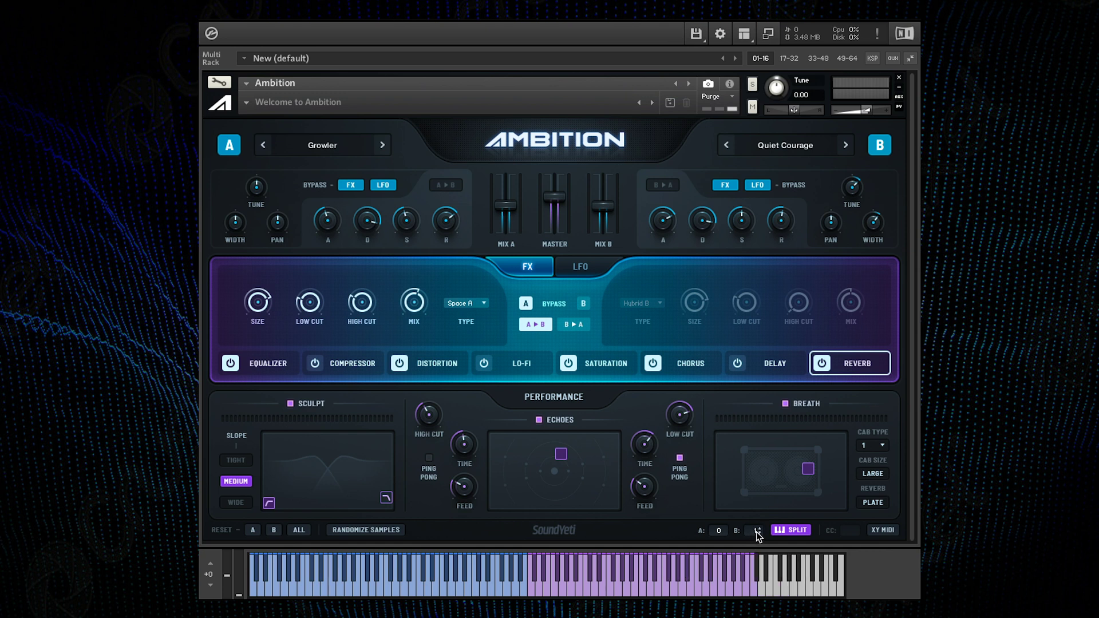
{"action": "scroll", "coordinate": [757, 533], "scroll_direction": "down", "scroll_amount": 1}
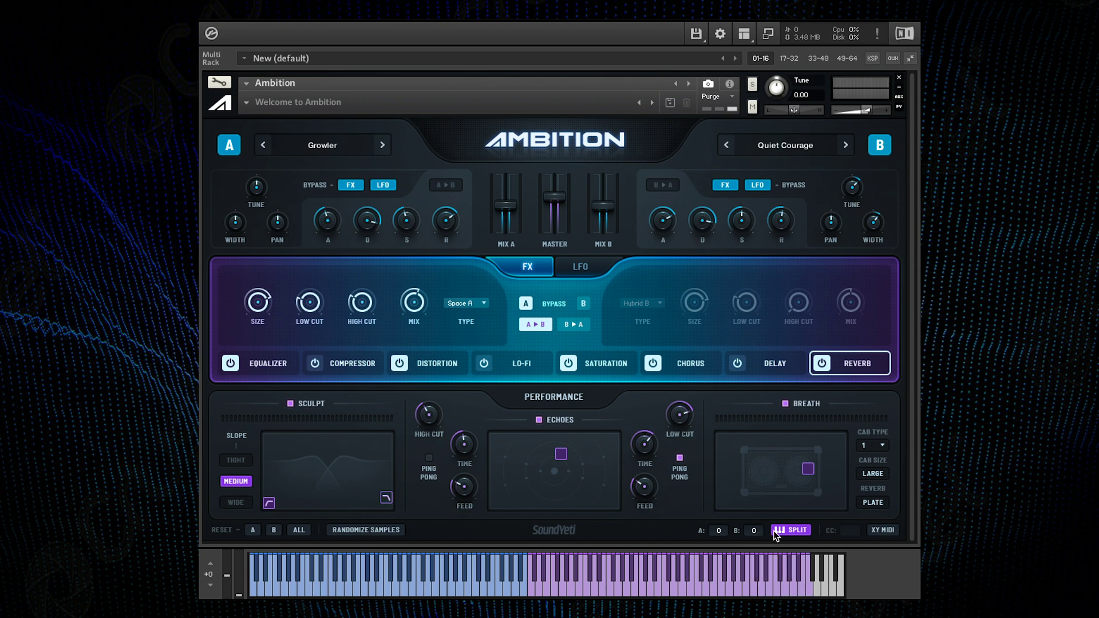
Save the current sound as snapshot 'Pad 1' and view the snapshot list
{"action": "left_click", "coordinate": [671, 104]}
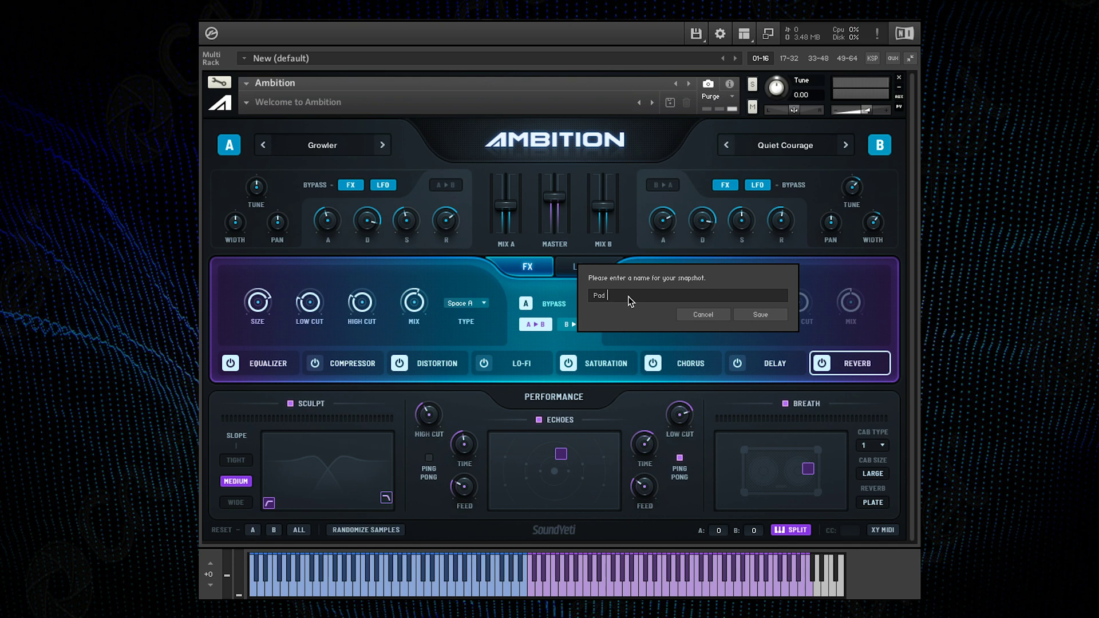
{"action": "left_click", "coordinate": [761, 316]}
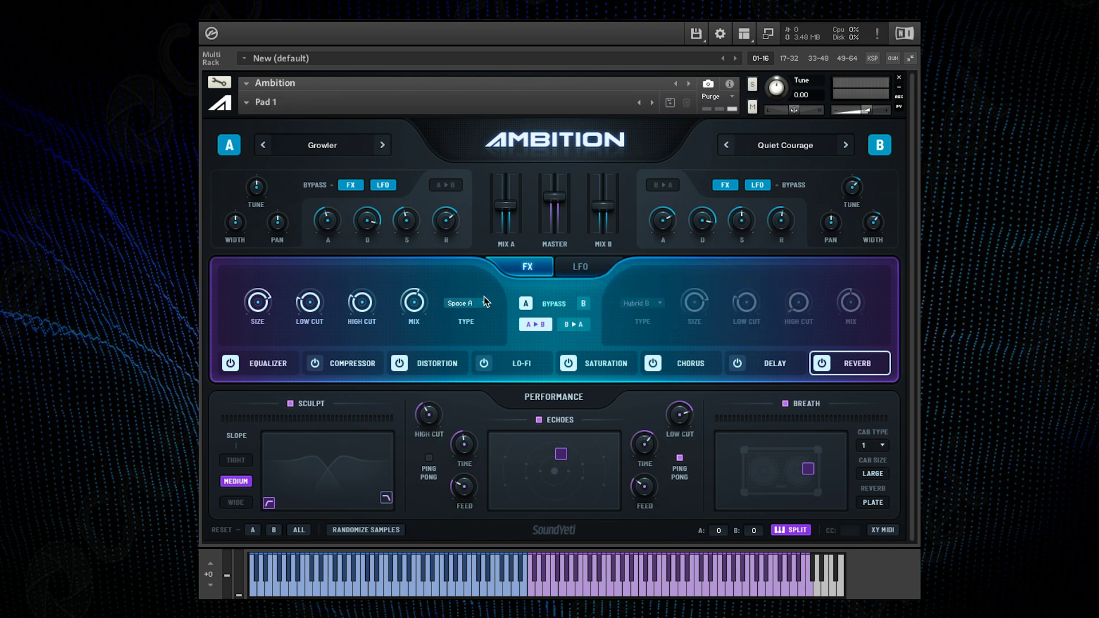
{"action": "left_click", "coordinate": [248, 107]}
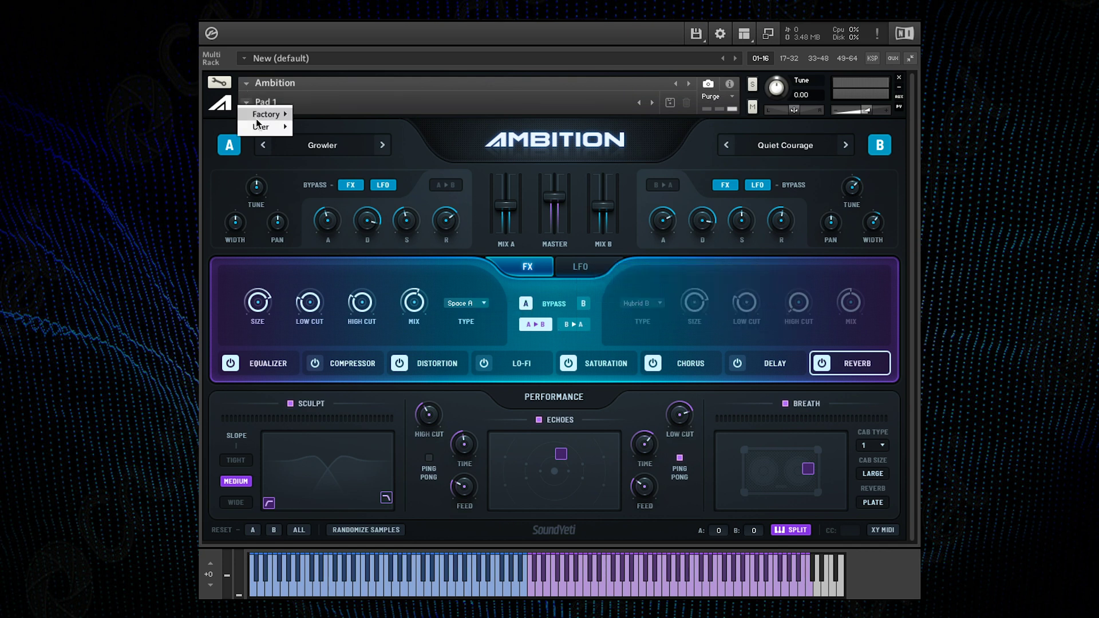
{"action": "mouse_move", "coordinate": [261, 116]}
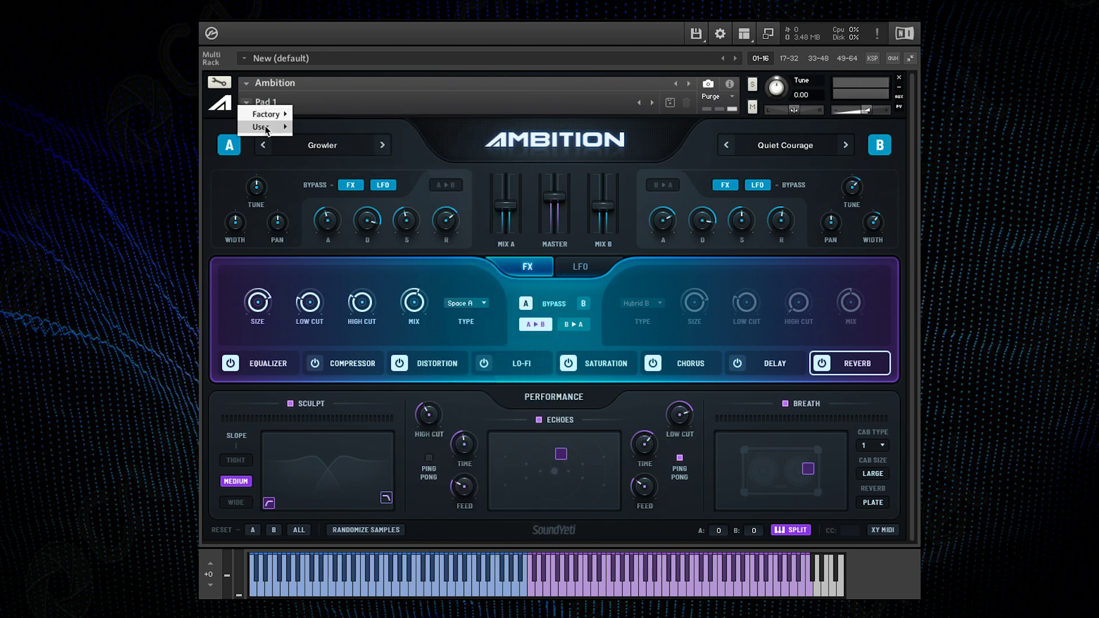